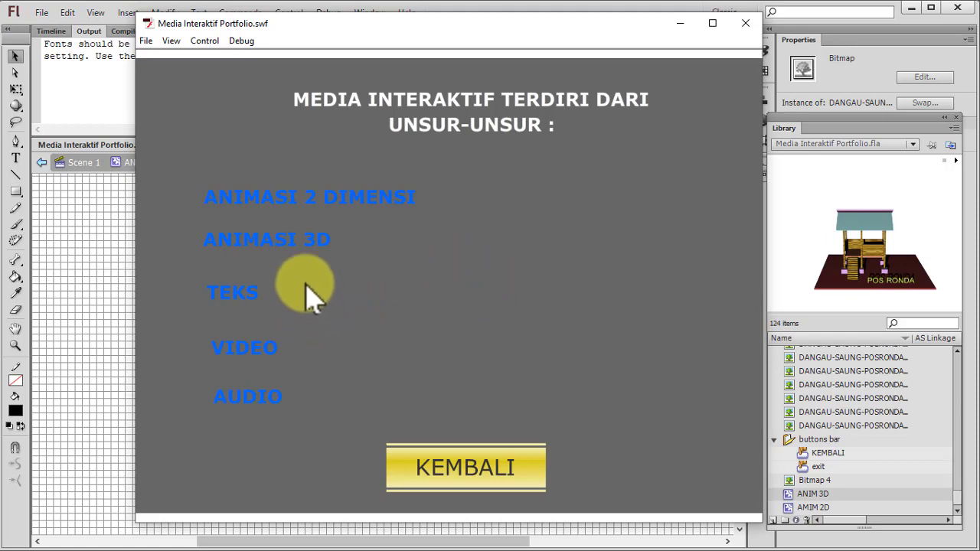
Open the ANIMASI 3D page in the movie preview to watch the 3D animation, and close the preview
click(297, 261)
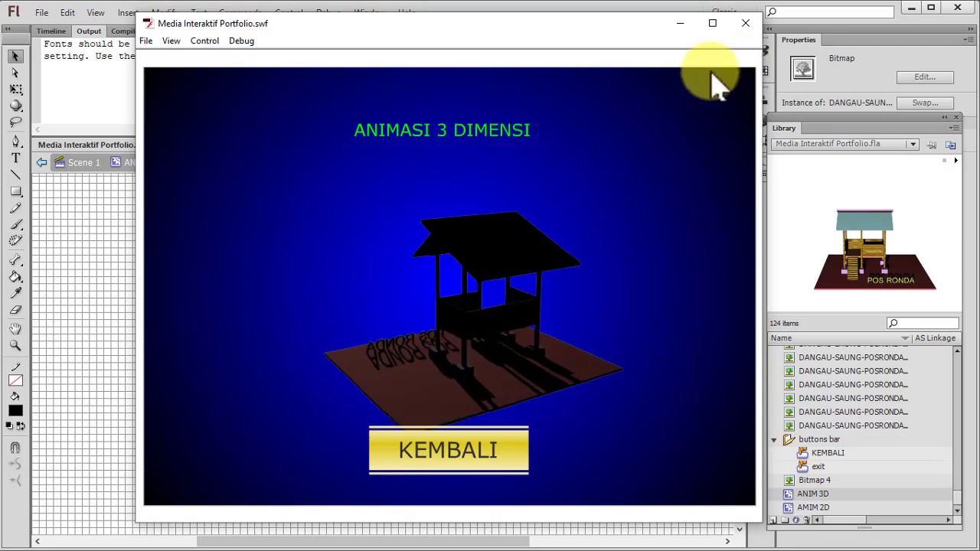
click(746, 26)
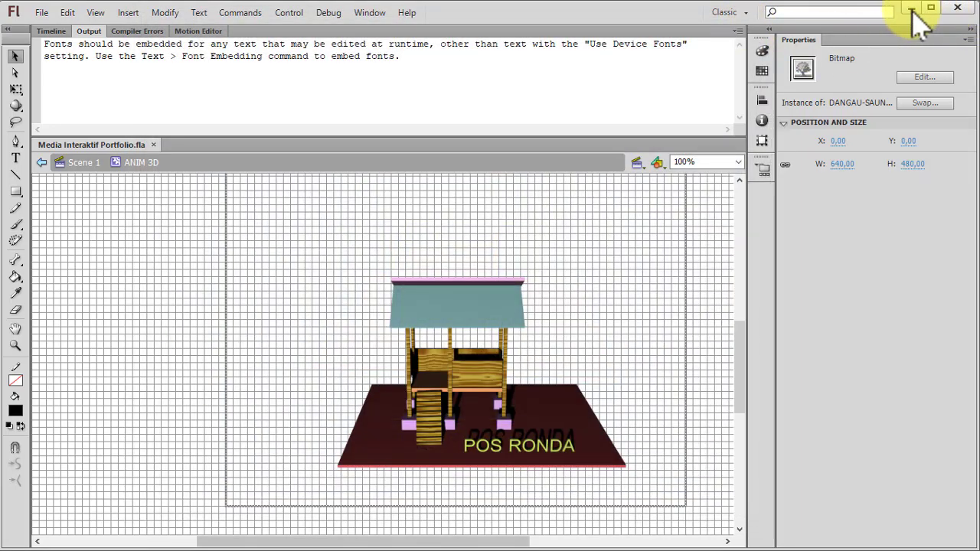
Switch to 3ds Max and scrub the camera animation around the POS RONDA hut to frame 76
click(911, 10)
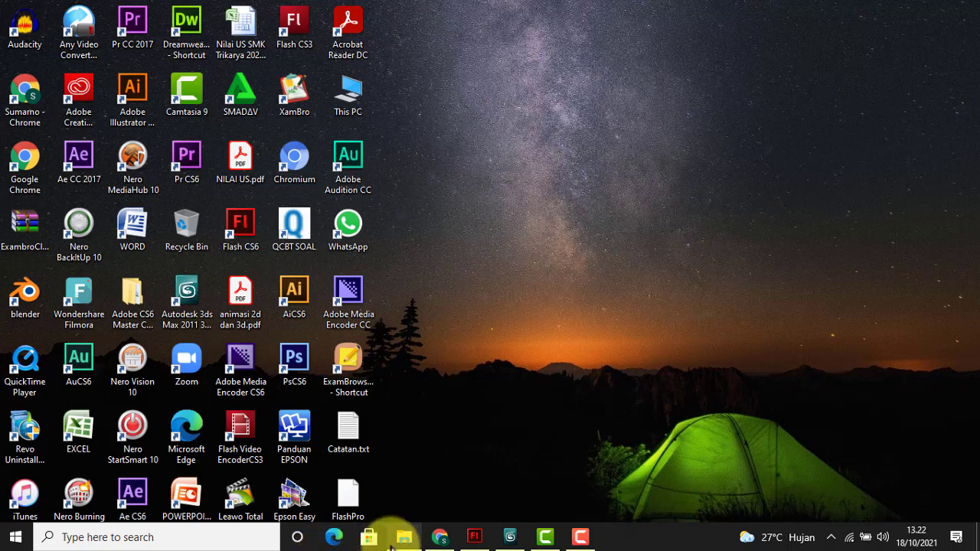
click(509, 540)
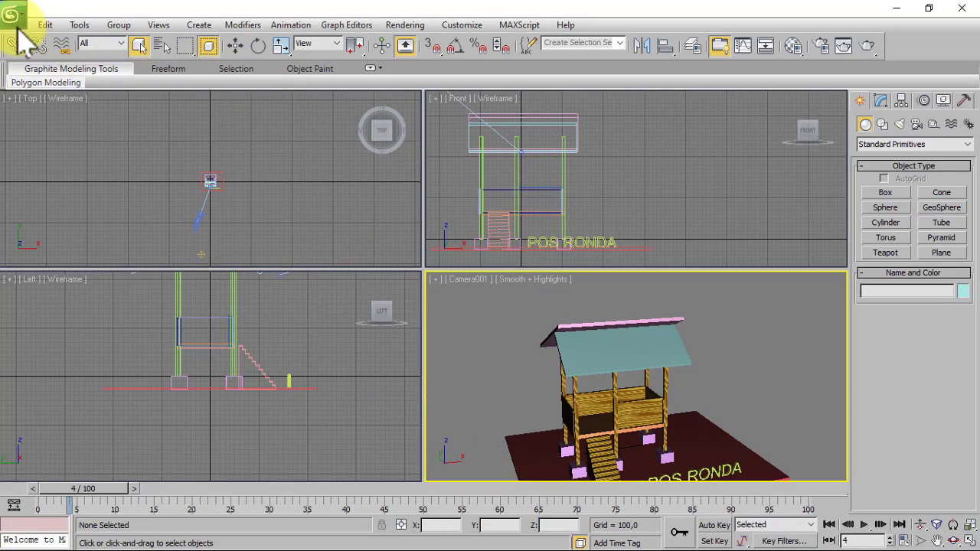
click(74, 81)
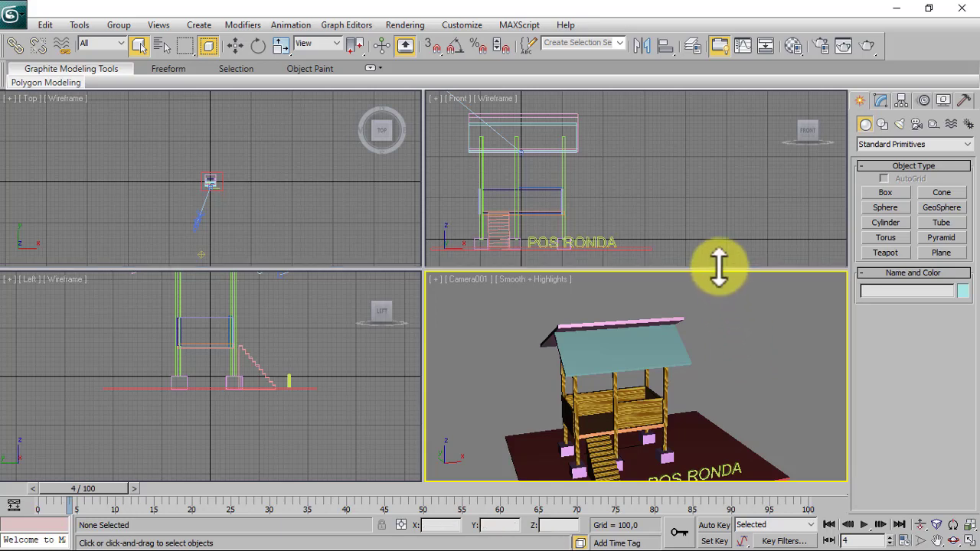
drag(718, 267, 715, 247)
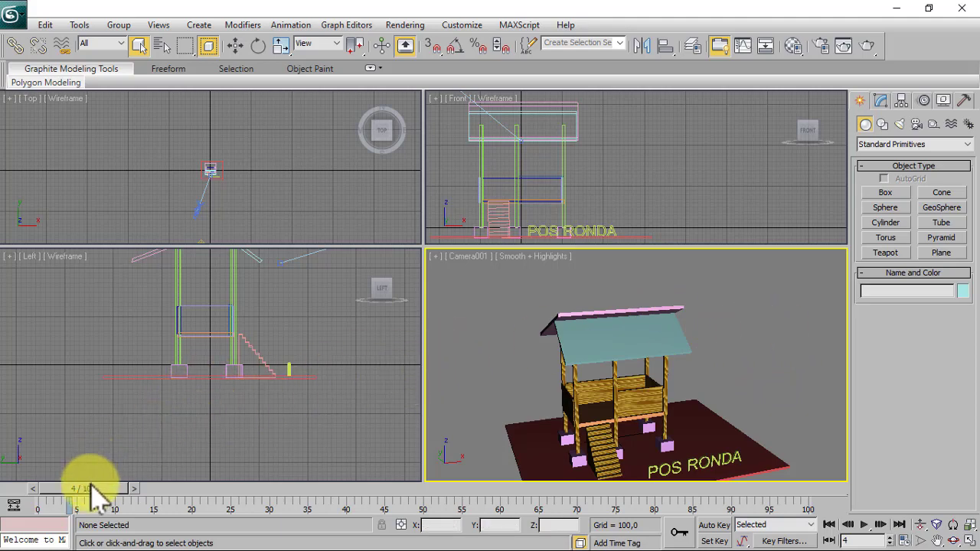
drag(93, 487, 139, 513)
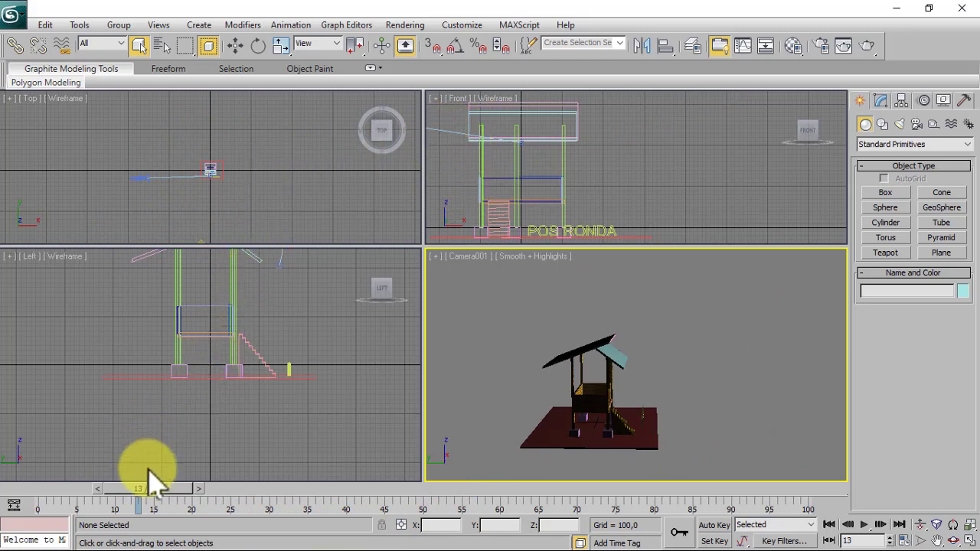
drag(175, 502, 413, 499)
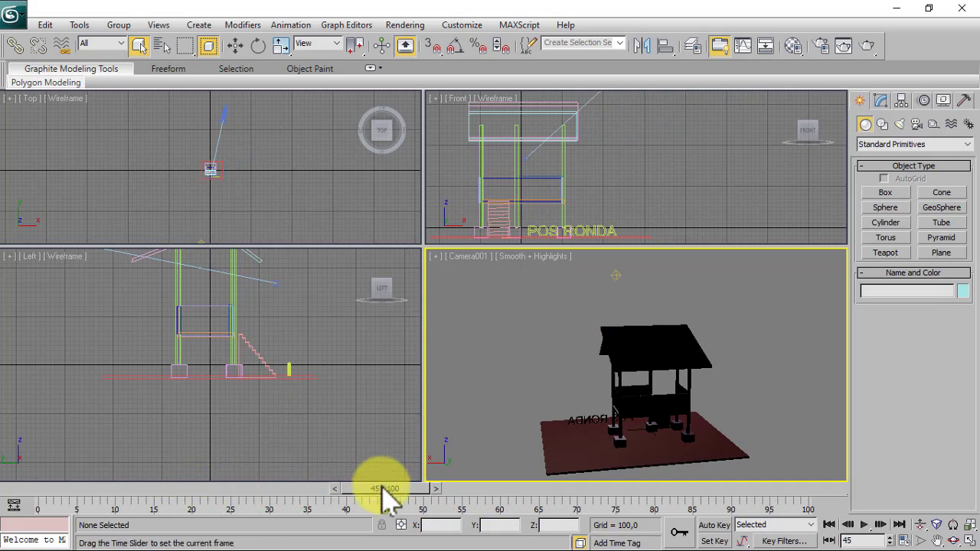
drag(386, 499, 603, 505)
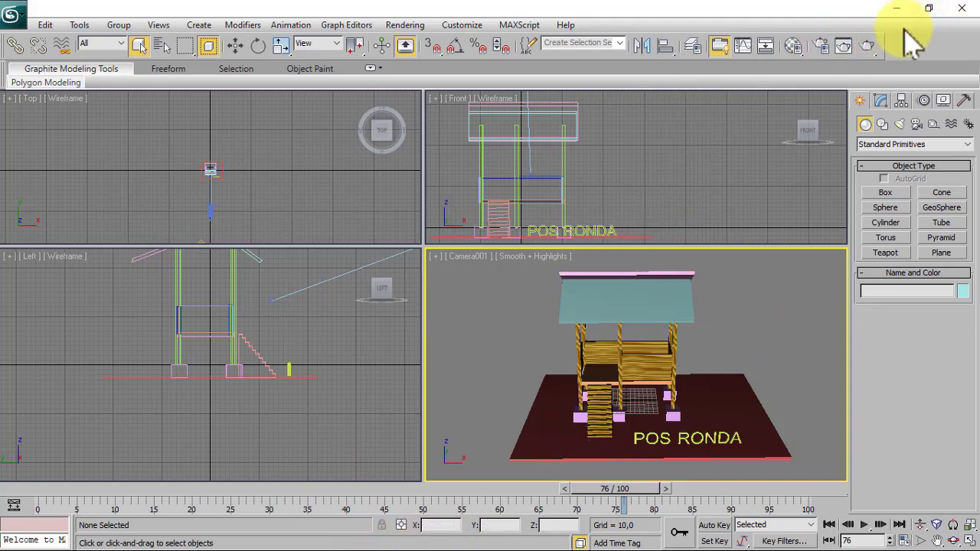
Switch to File Explorer and look through the rendered DANGAU-SAUNG-POSRONDA PNG sequence in the renderoutput folder
click(897, 9)
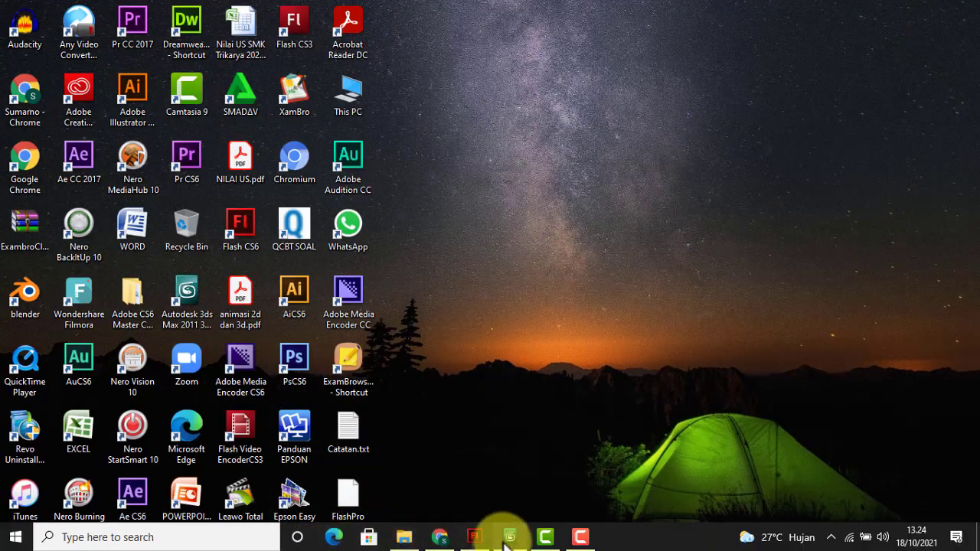
click(406, 540)
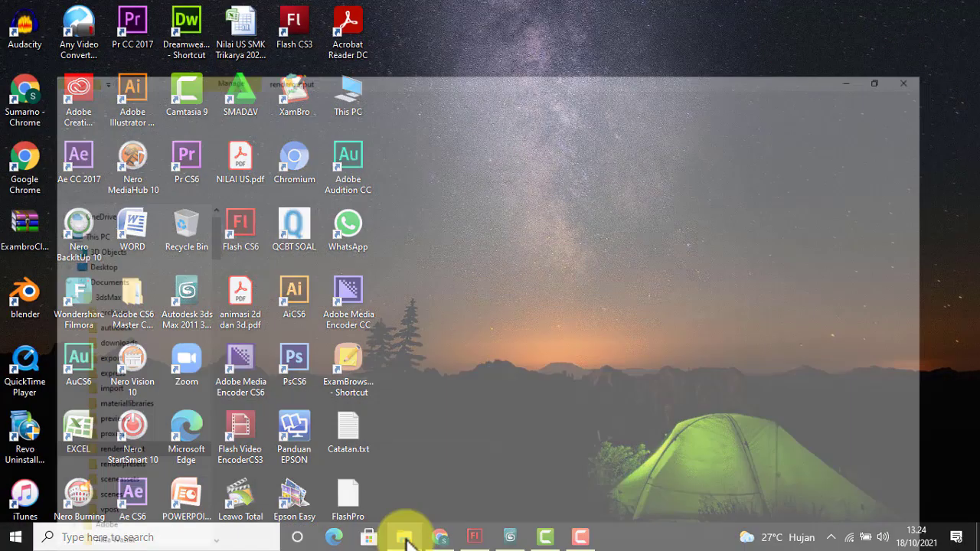
scroll(463, 287, up, 2)
scroll(459, 283, up, 3)
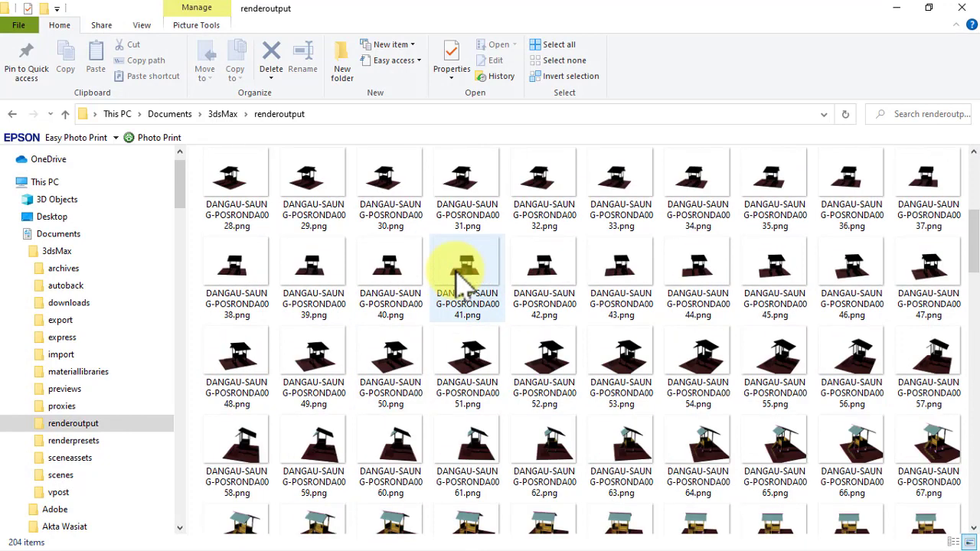
scroll(459, 283, up, 3)
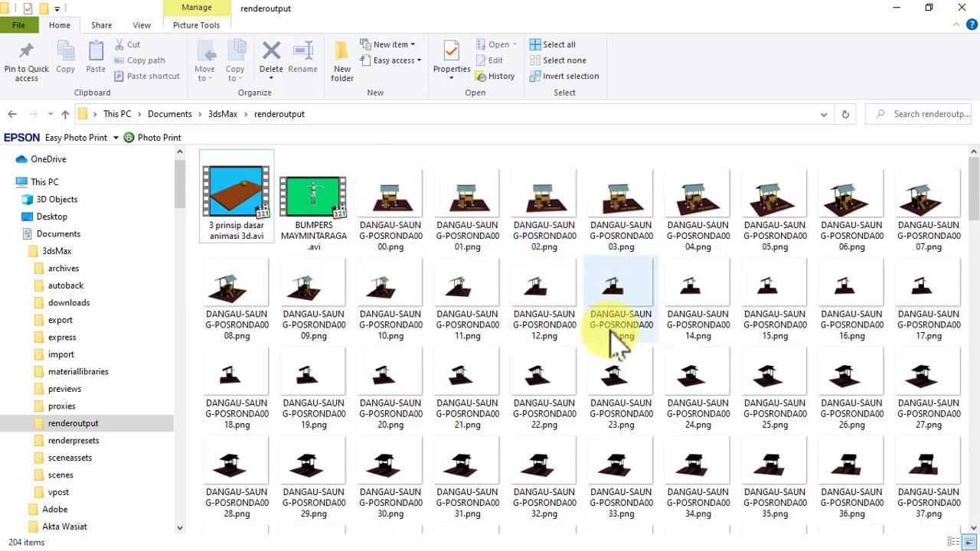
scroll(619, 339, down, 3)
scroll(618, 344, down, 3)
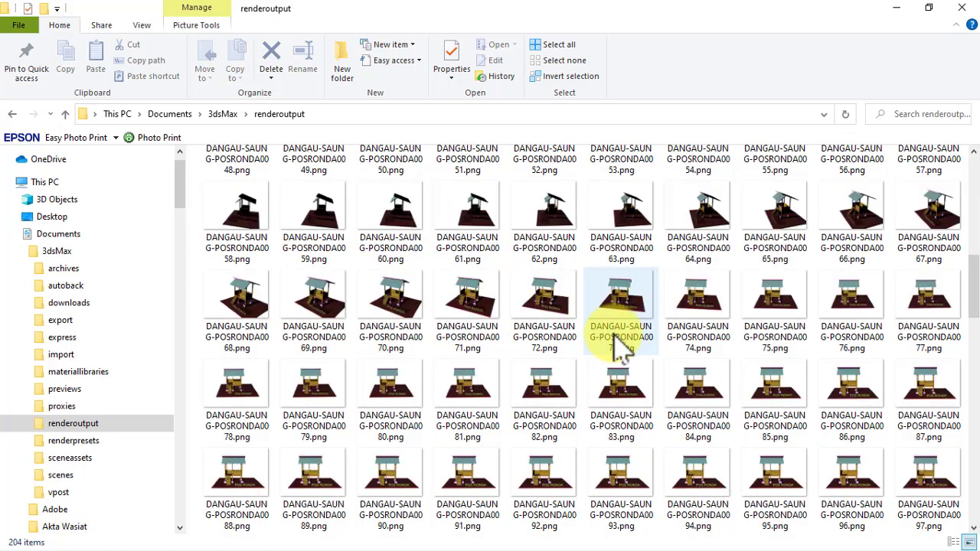
scroll(620, 345, down, 3)
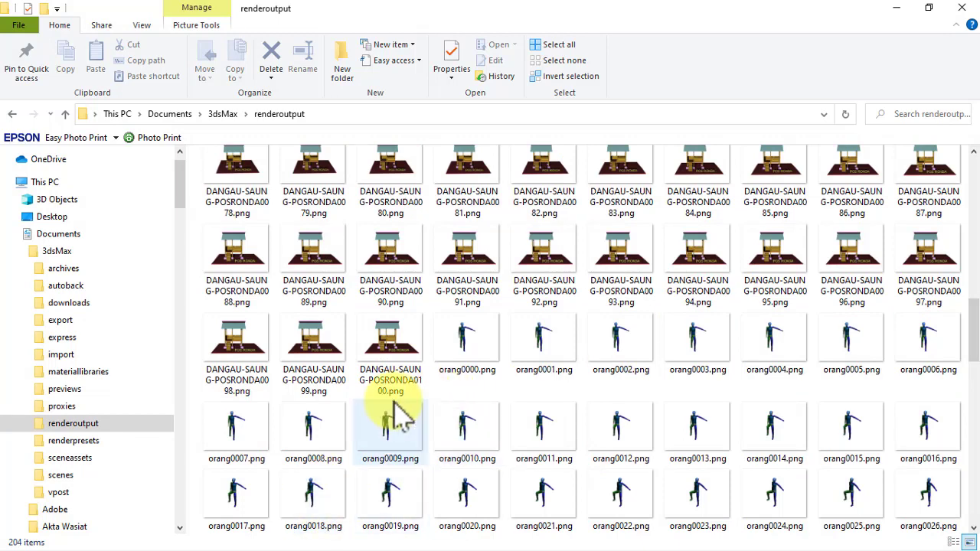
scroll(350, 383, up, 5)
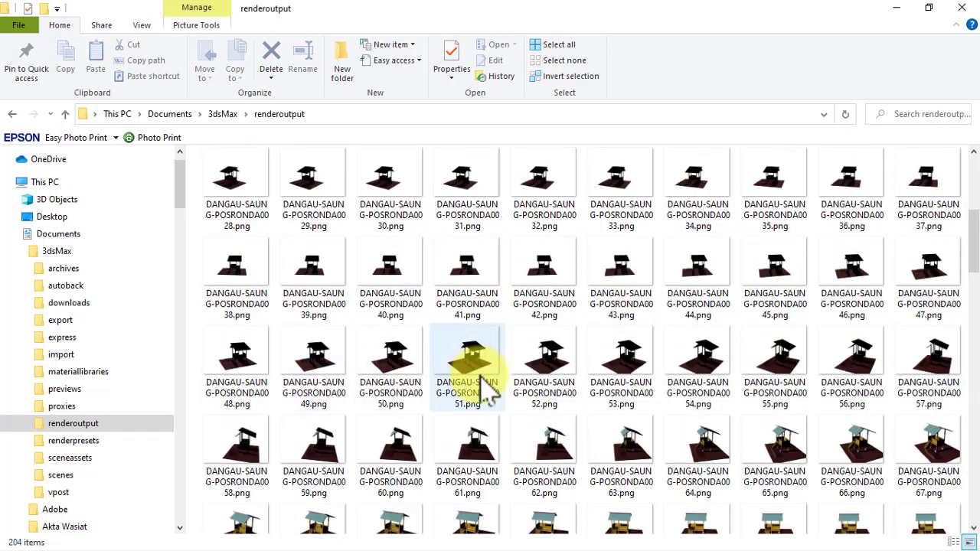
scroll(481, 386, down, 5)
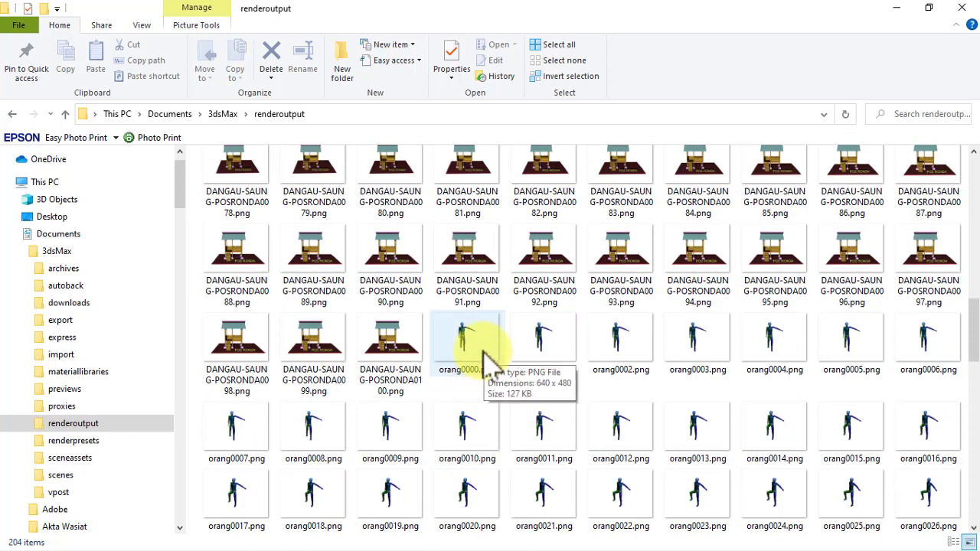
scroll(481, 356, up, 2)
scroll(484, 360, up, 7)
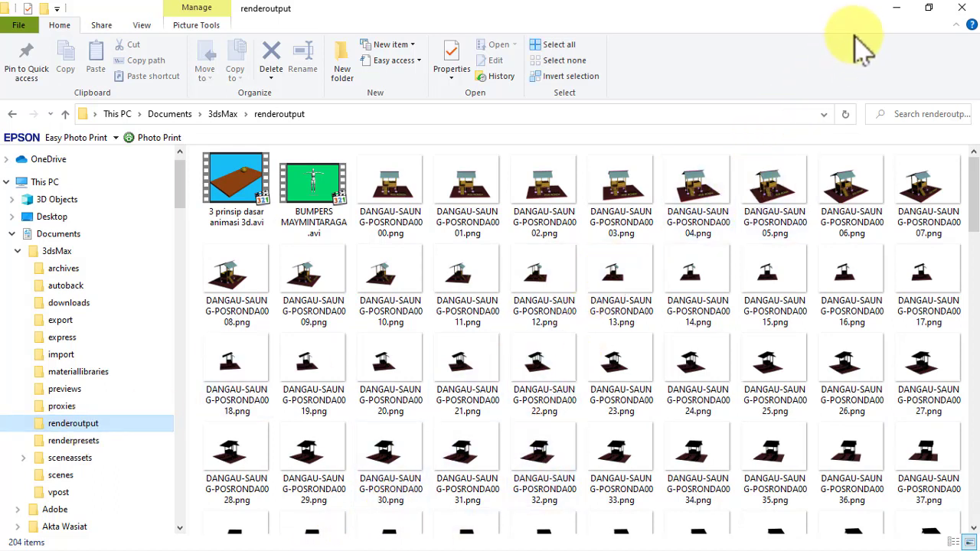
Switch back to Flash and preview the first DANGAU-SAUNG-POSRONDA bitmap in the library
click(897, 11)
mouse_move(437, 534)
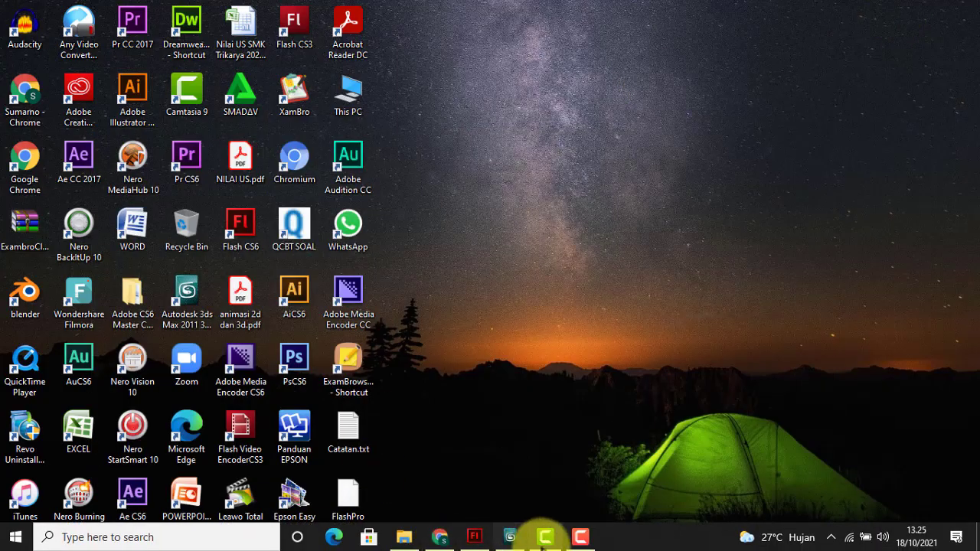
mouse_move(509, 538)
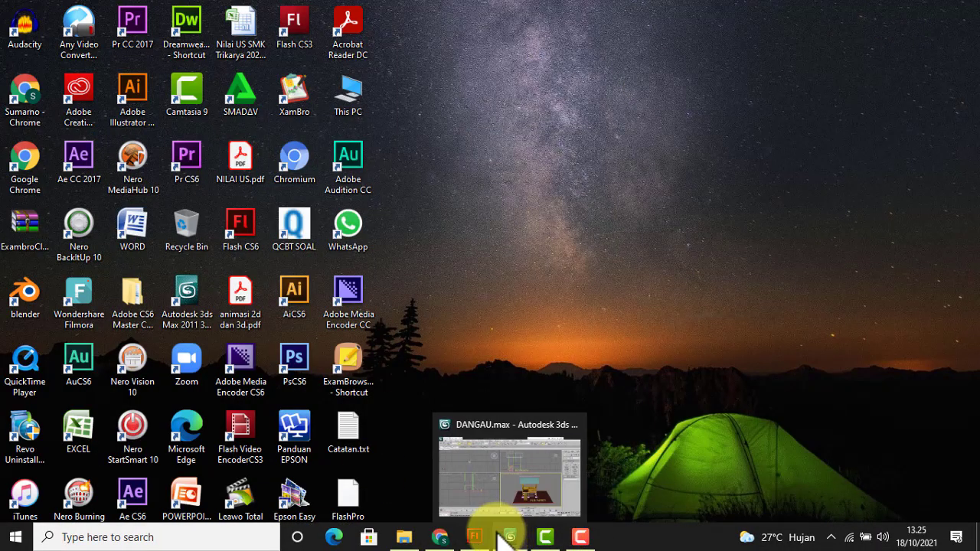
click(478, 536)
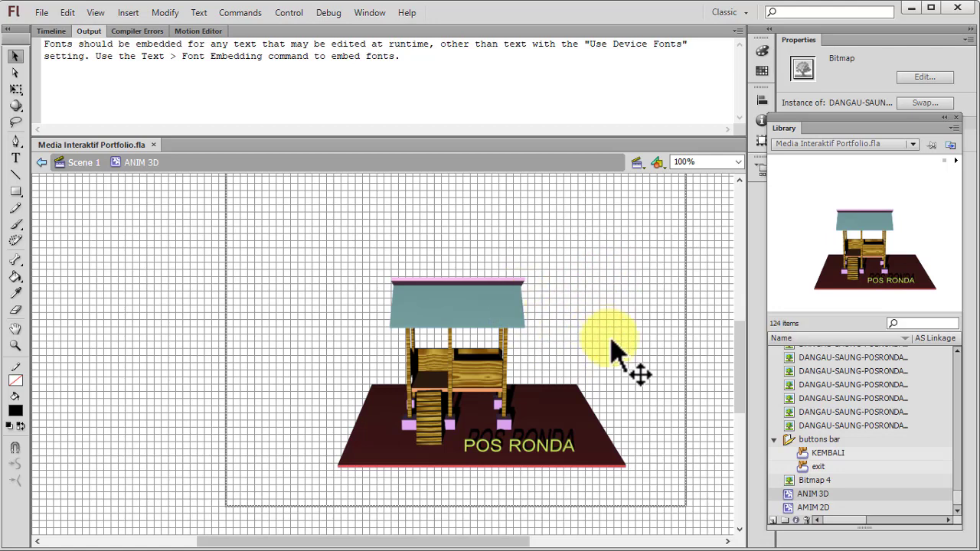
scroll(880, 418, up, 1)
scroll(880, 418, up, 1)
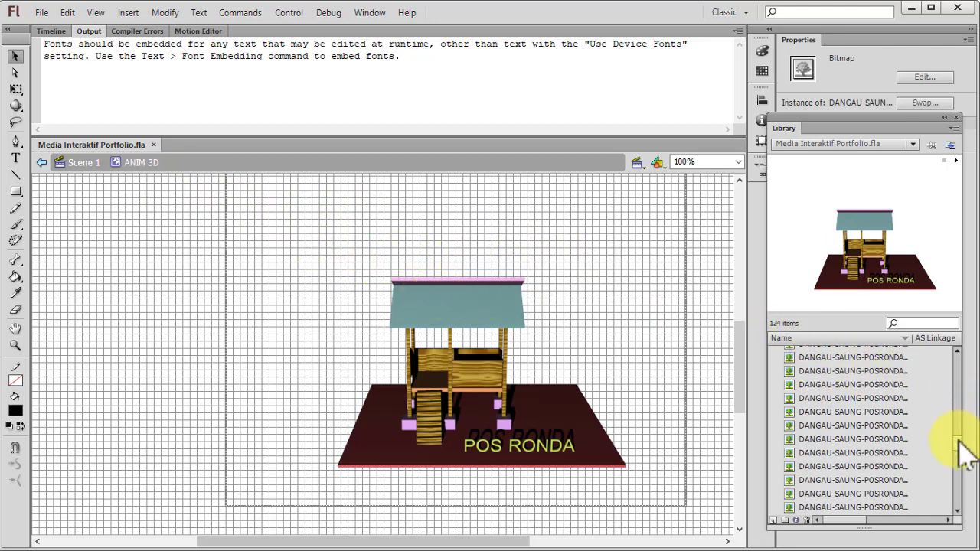
drag(958, 440, 950, 377)
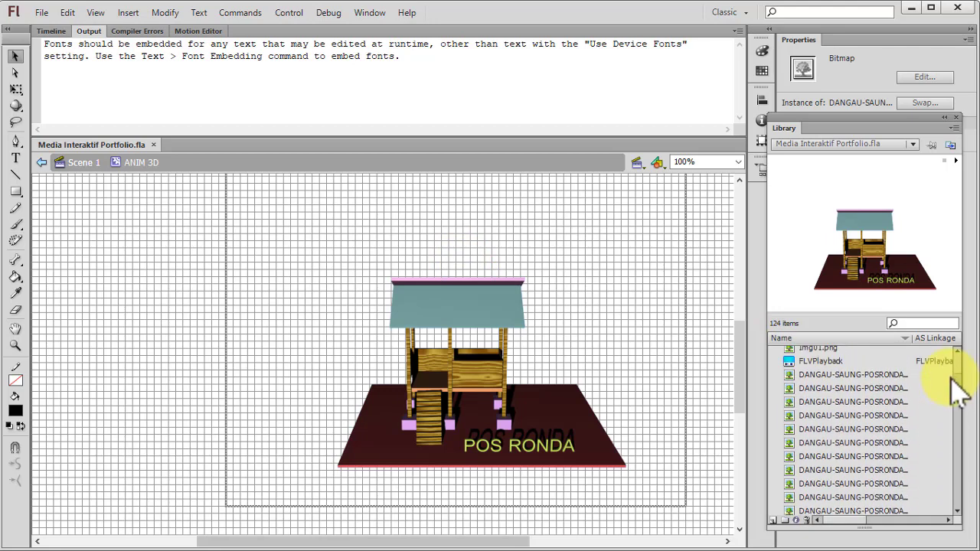
click(871, 375)
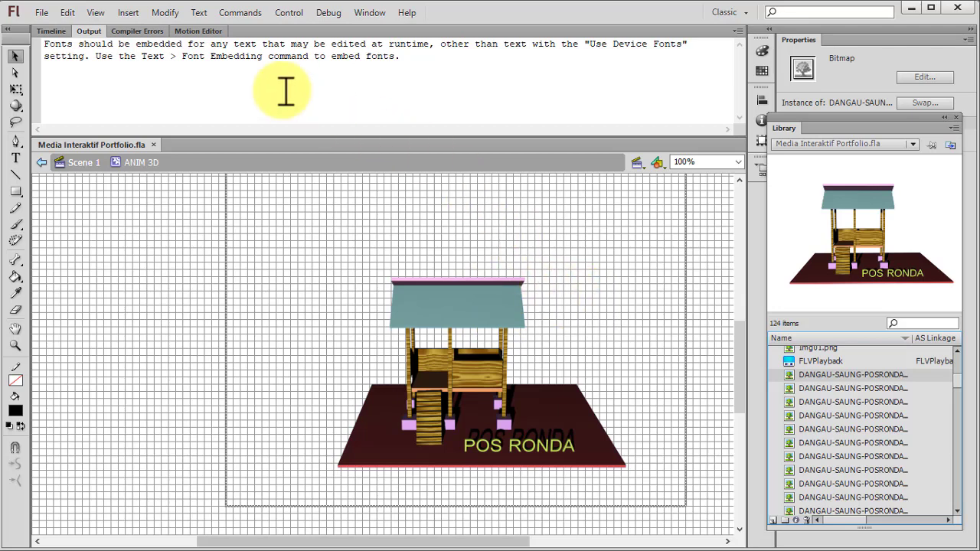
Show the timeline of the ANIM 3D movie clip, play its frame sequence, and locate the symbol in the library
click(51, 31)
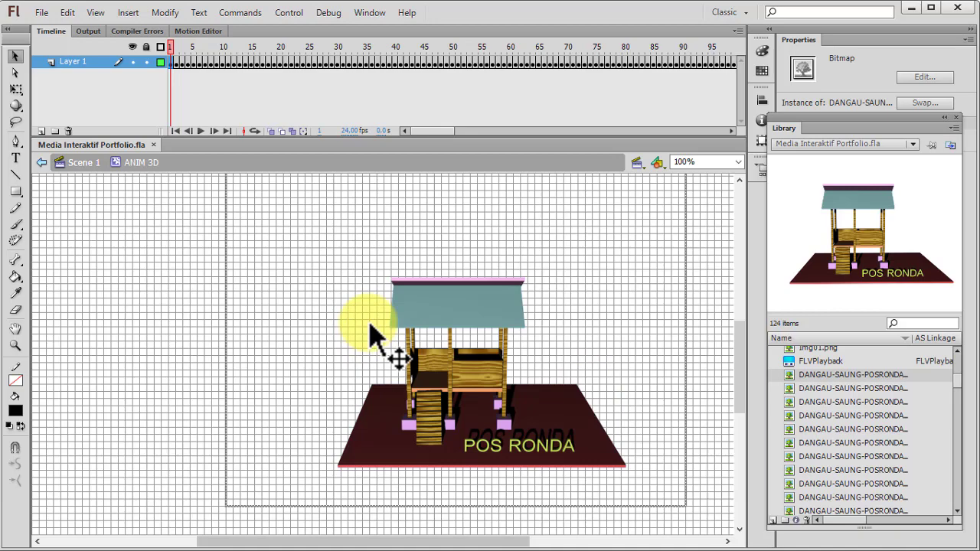
key(Return)
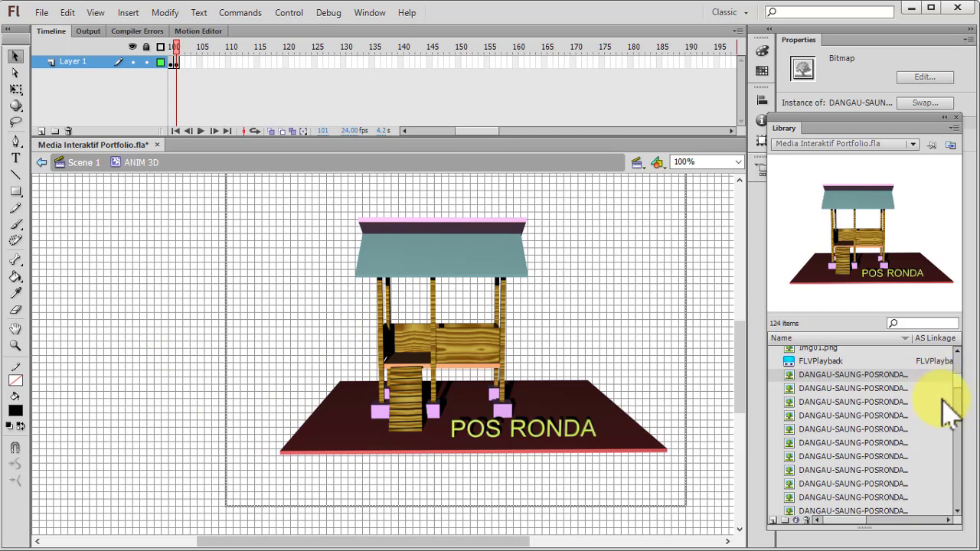
drag(962, 381, 958, 514)
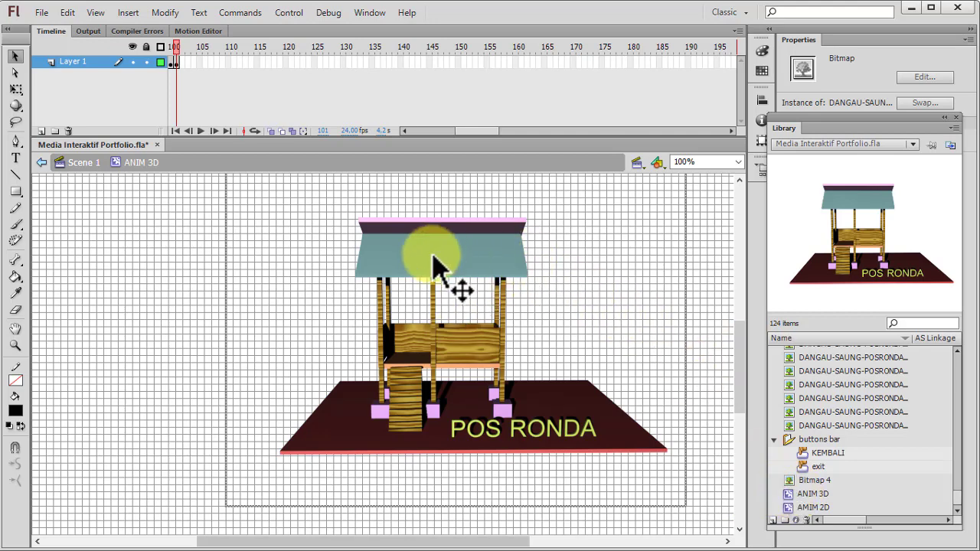
Leave the ANIM 3D symbol and open Scene 5 for editing
click(83, 162)
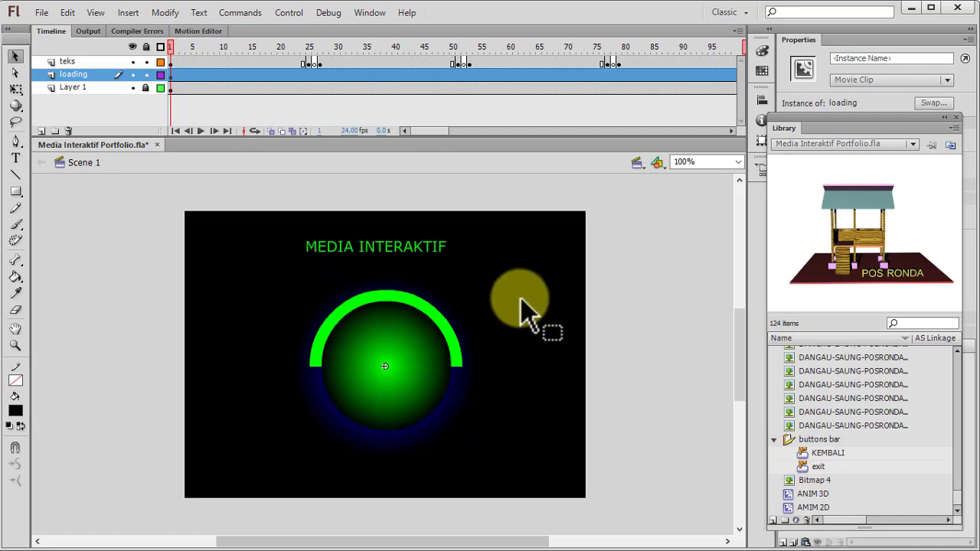
click(638, 164)
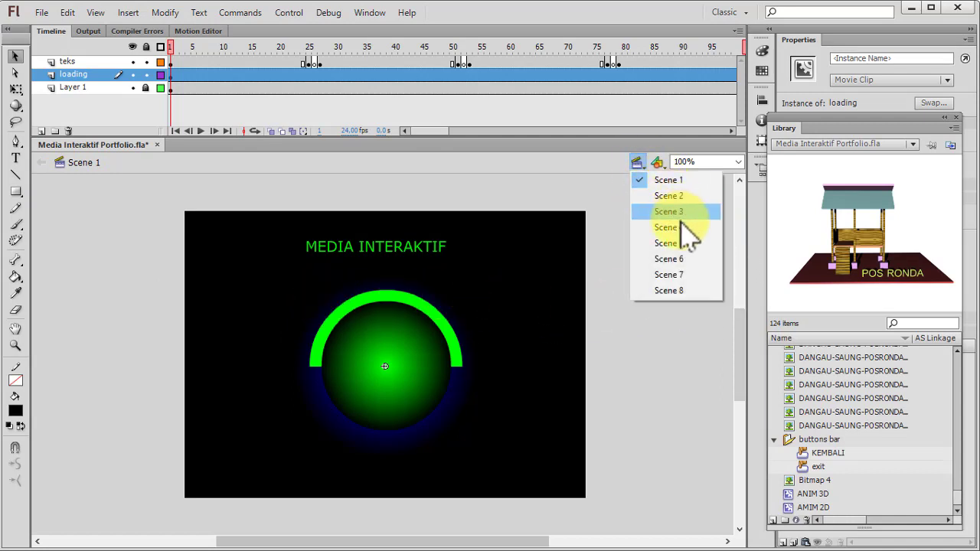
click(673, 243)
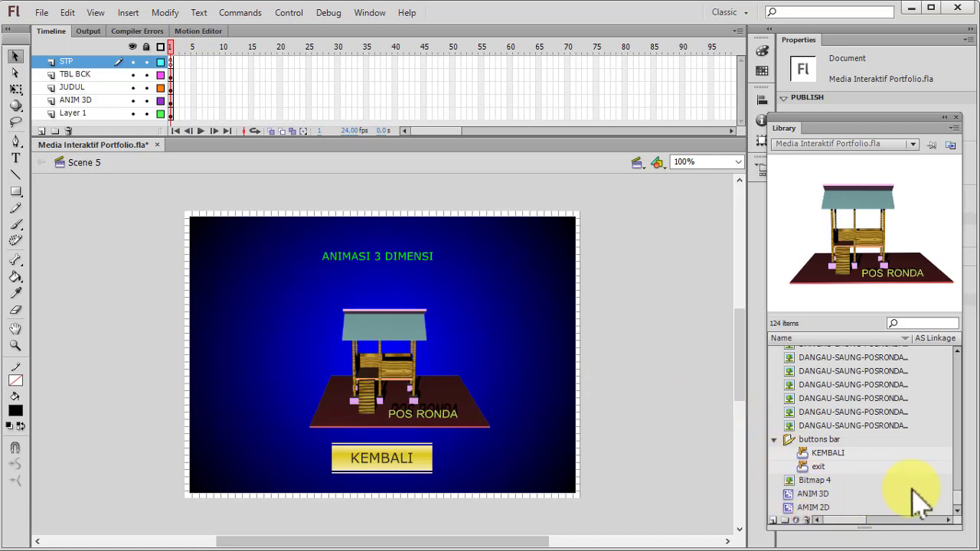
Examine the first frame of the ANIM 3D layer and preview the AMIM 2D symbol and a hut bitmap in the library
click(795, 508)
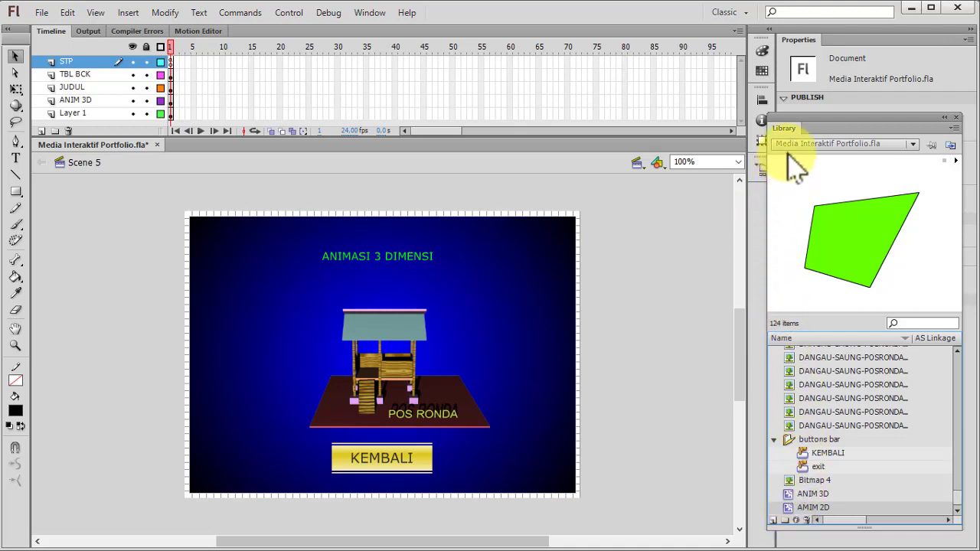
drag(792, 508, 176, 136)
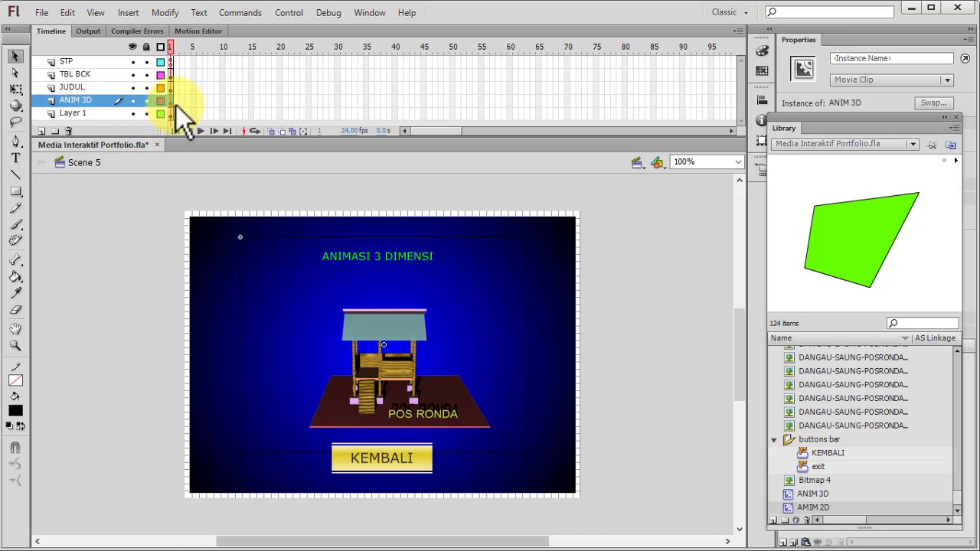
drag(176, 106, 175, 106)
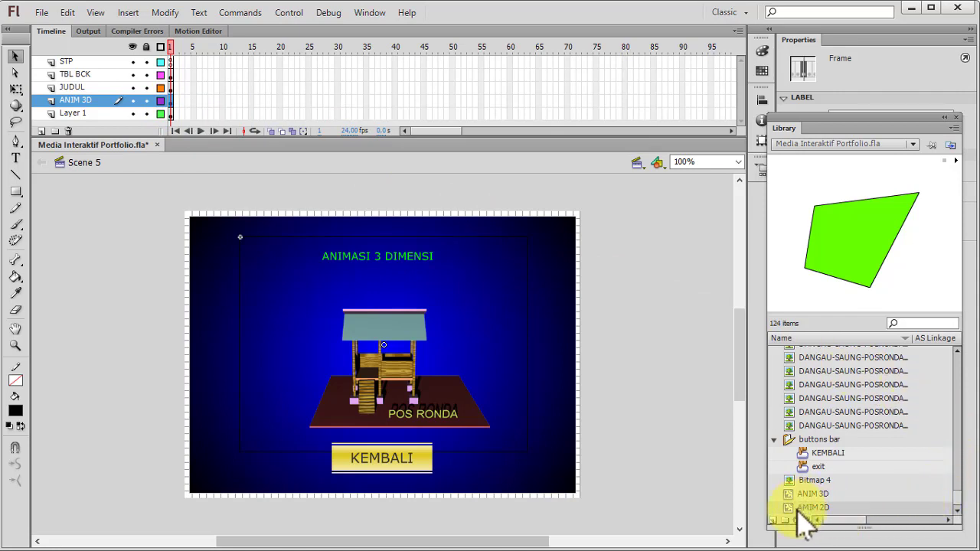
drag(798, 510, 506, 368)
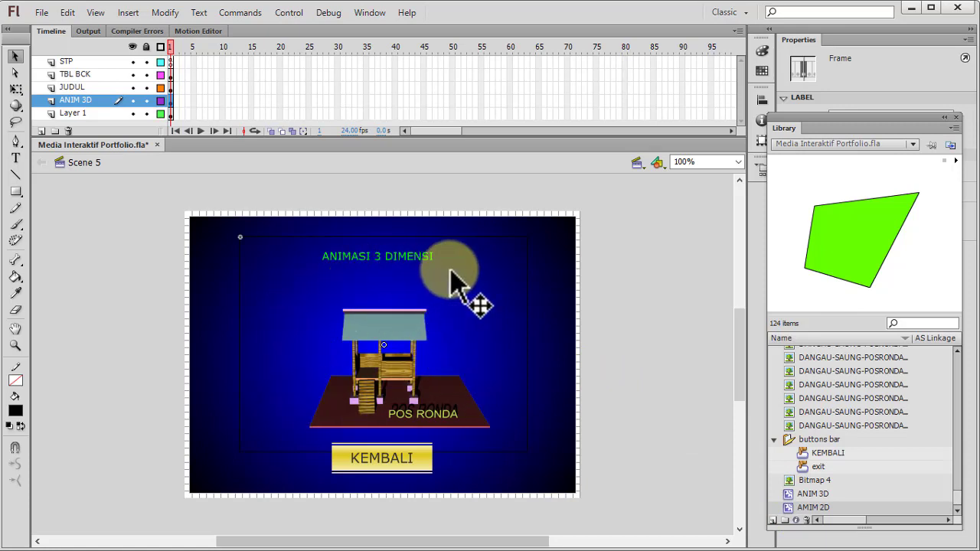
click(891, 372)
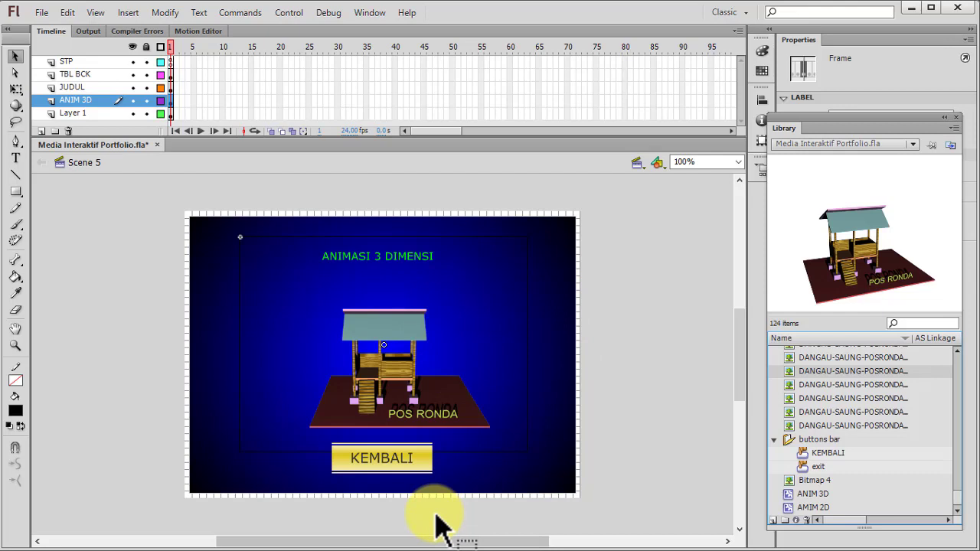
drag(443, 527, 758, 260)
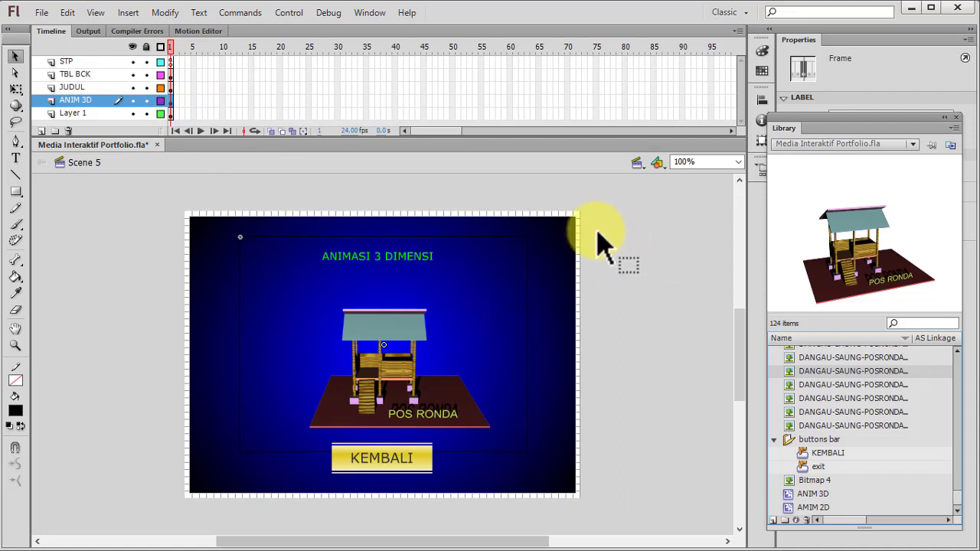
Test Scene 5 on its own to watch the hut animation, and close the preview
key(ctrl+Return)
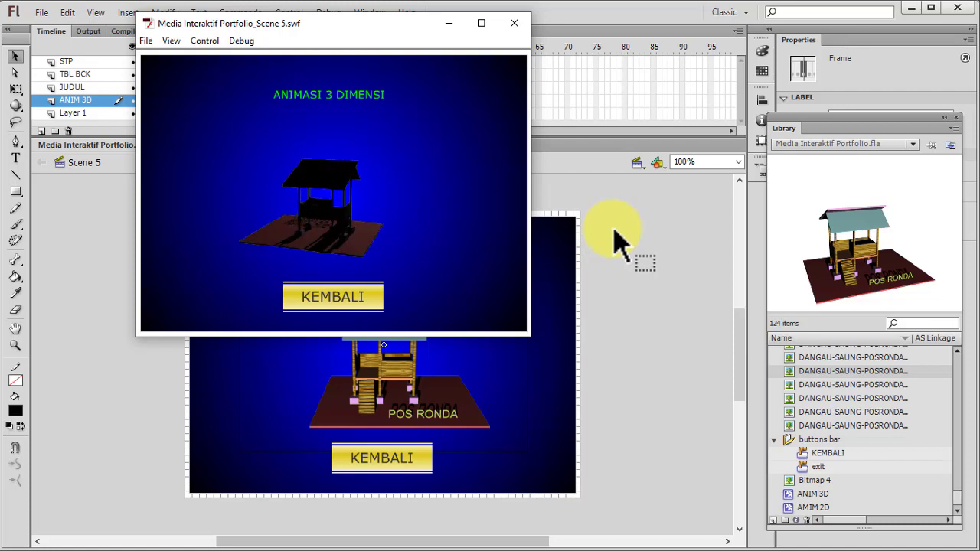
click(517, 25)
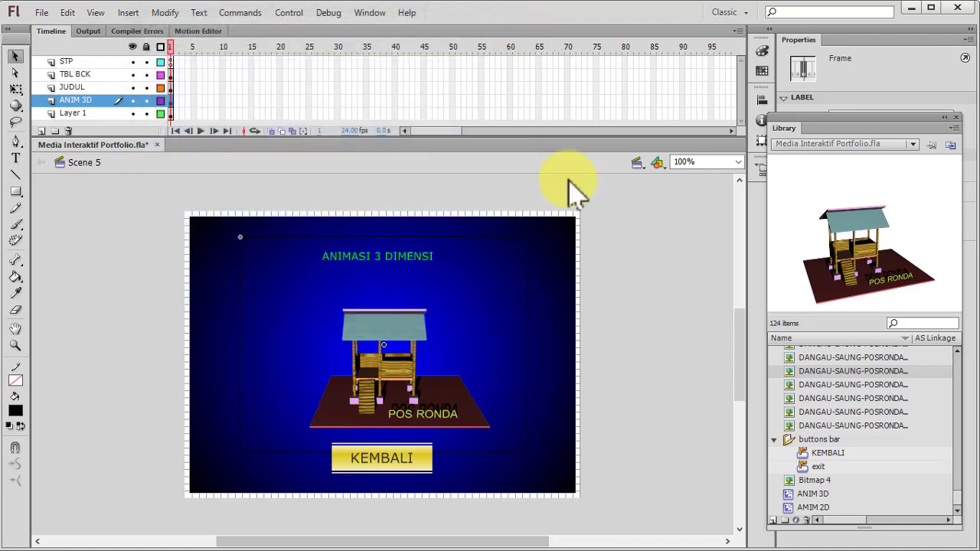